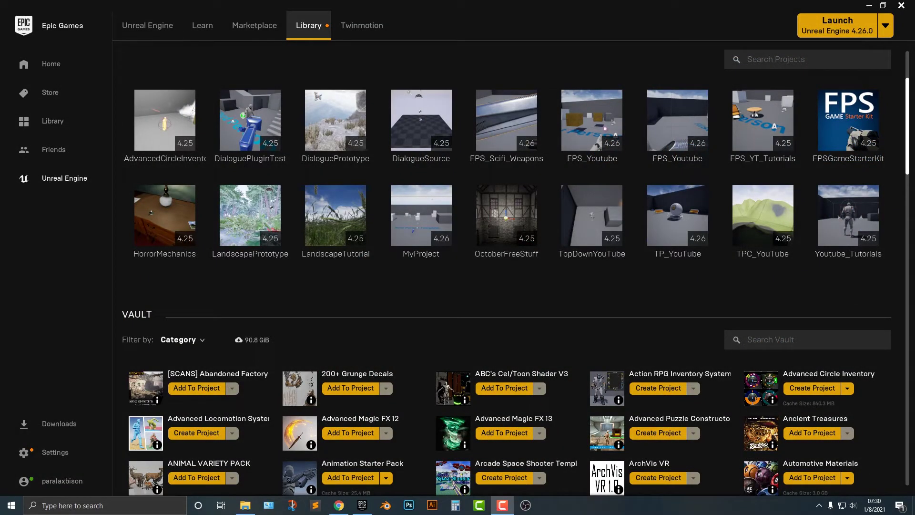
Step: Open the Sword and Shield First Person Animation Set page from the Marketplace's Free For The Month collection
{"action": "left_click", "coordinate": [254, 25]}
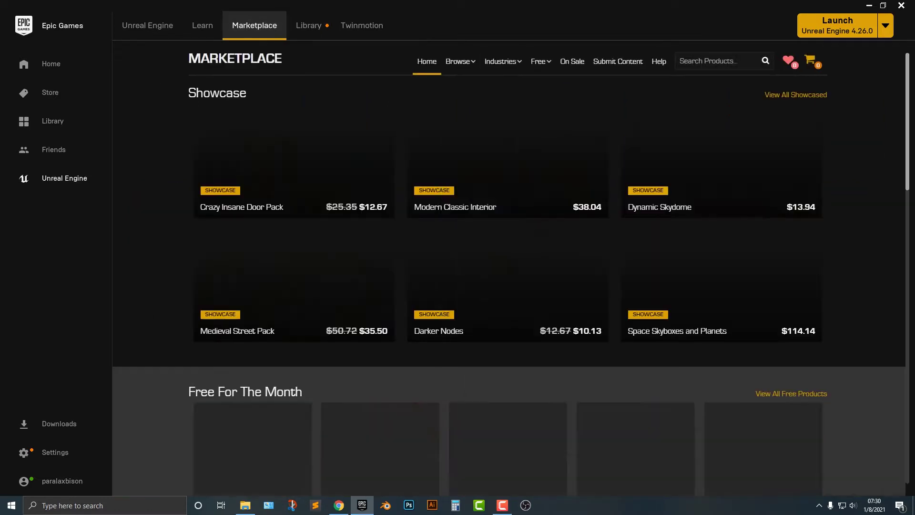
{"action": "mouse_move", "coordinate": [503, 62]}
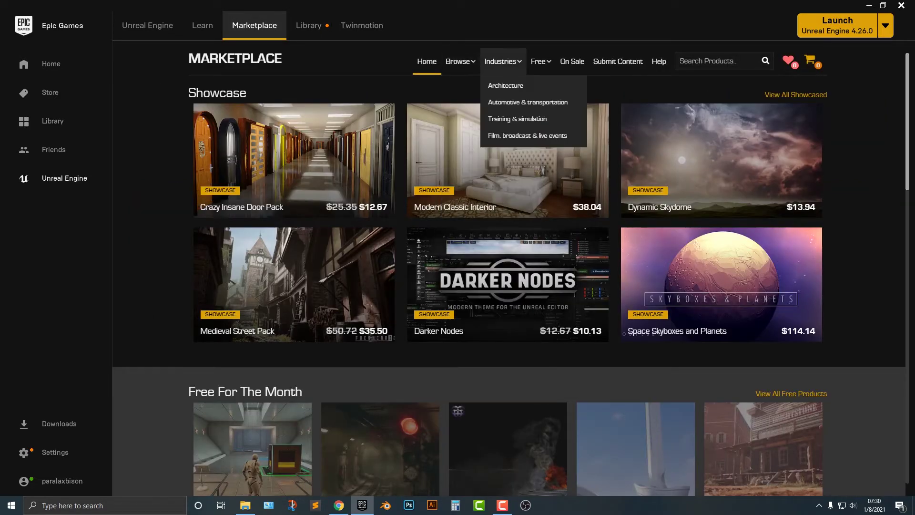
{"action": "mouse_move", "coordinate": [542, 61]}
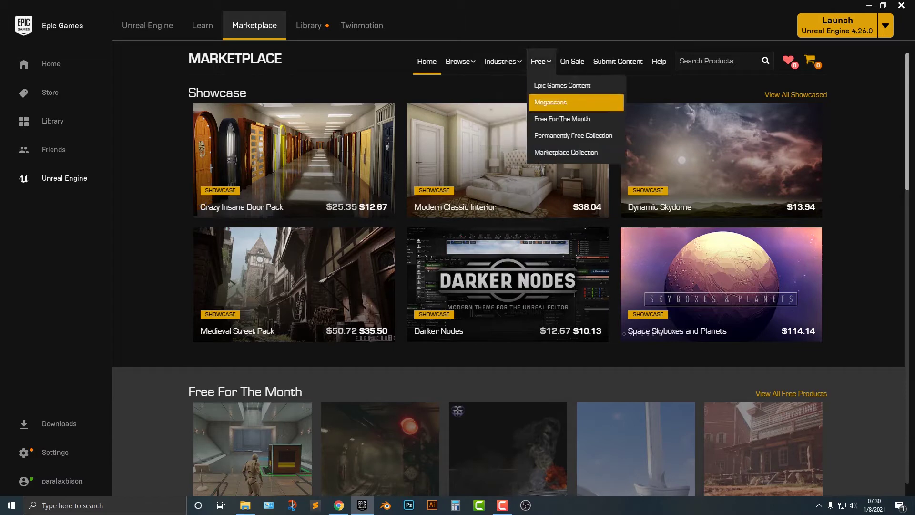
{"action": "left_click", "coordinate": [555, 120]}
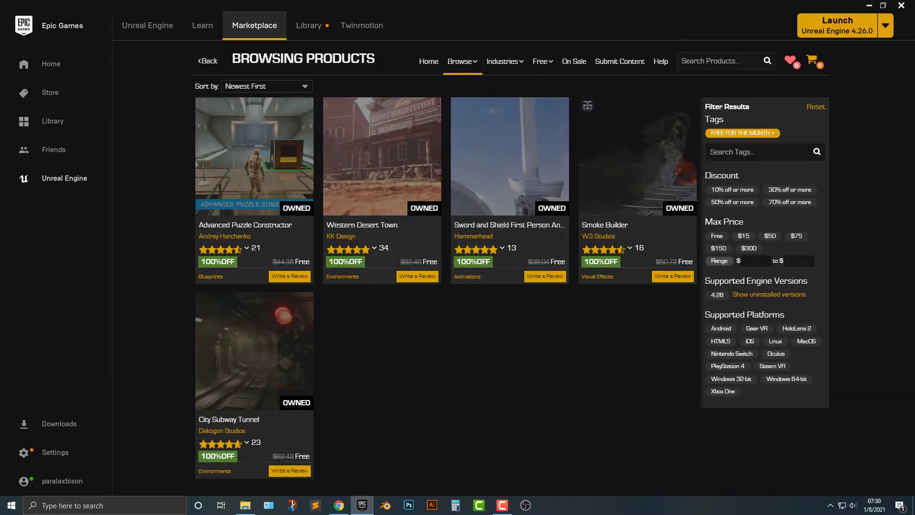
{"action": "left_click", "coordinate": [519, 146]}
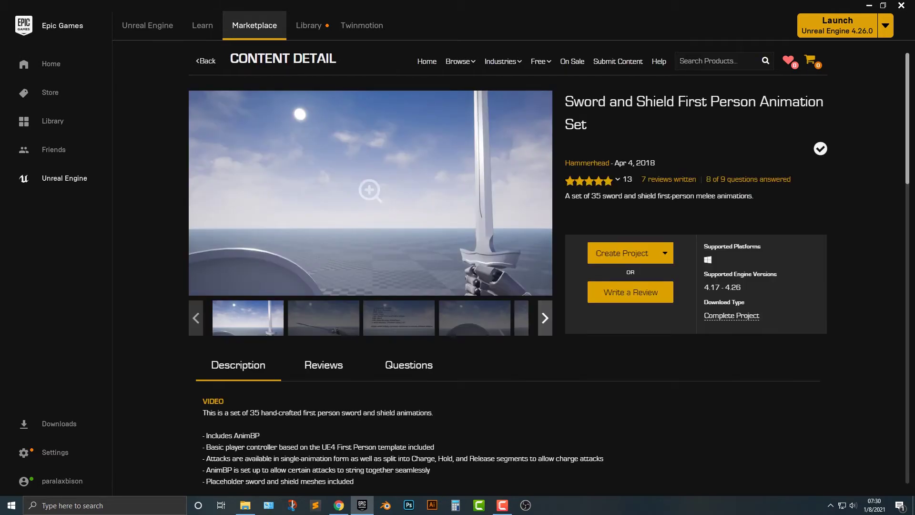
{"action": "left_click_drag", "start_coordinate": [574, 102], "coordinate": [587, 125]}
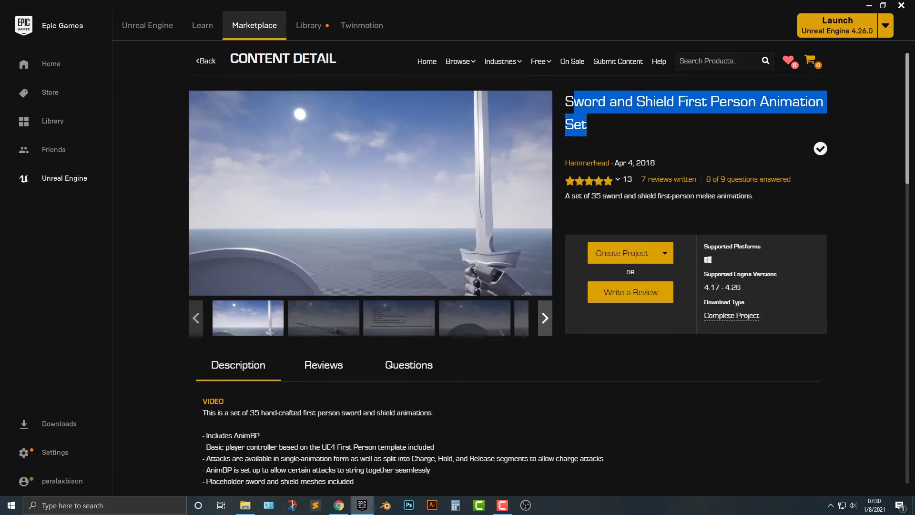
Step: Create a project named Sword_YT from the animation set and open it from the library
{"action": "left_click", "coordinate": [622, 253]}
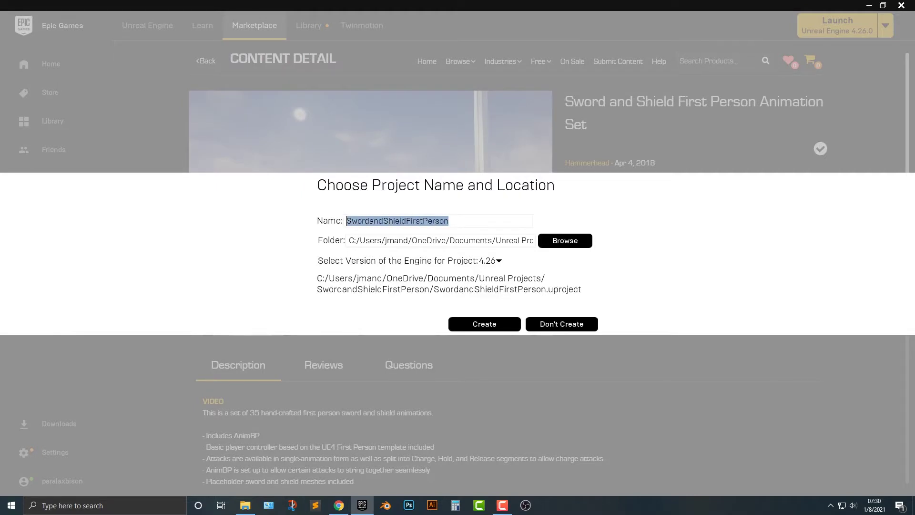
{"action": "type", "text": "Sword_YT"}
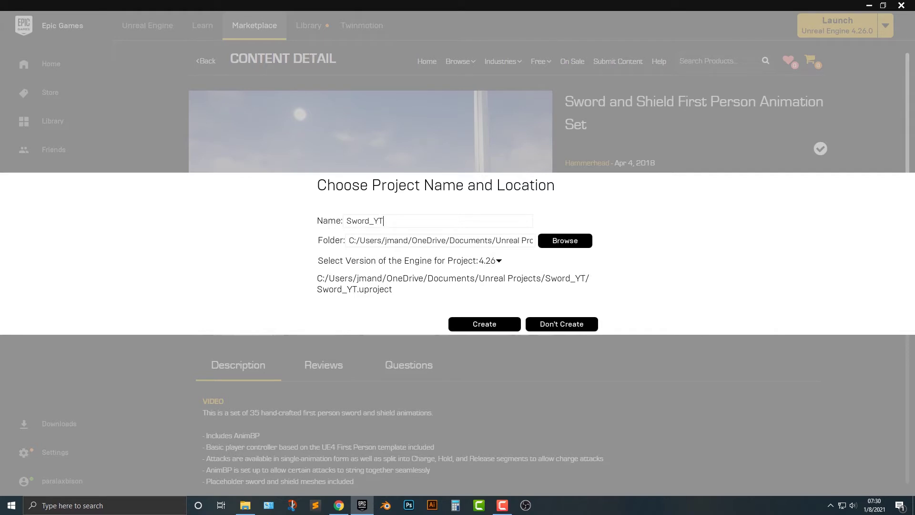
{"action": "key", "text": "Return"}
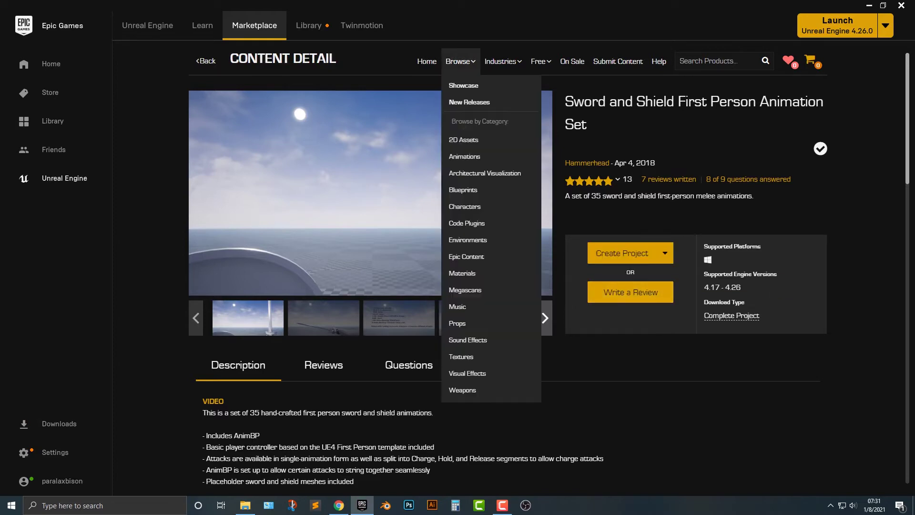
{"action": "left_click", "coordinate": [313, 26]}
{"action": "double_click", "coordinate": [602, 213]}
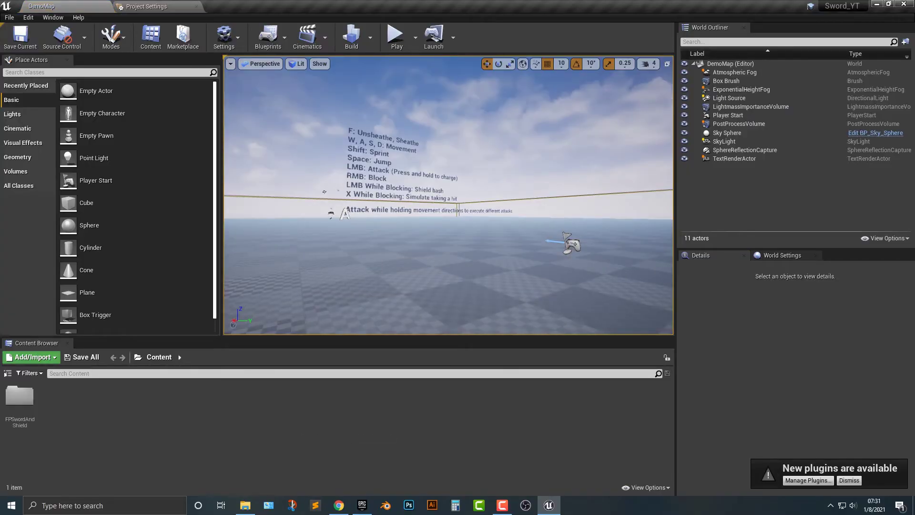
Step: Play-test the demo map by unsheathing the weapons, blocking and attacking, and stop the session
{"action": "right_click_drag", "start_coordinate": [448, 200], "coordinate": [451, 229]}
{"action": "key", "text": "w"}
{"action": "key", "text": "s"}
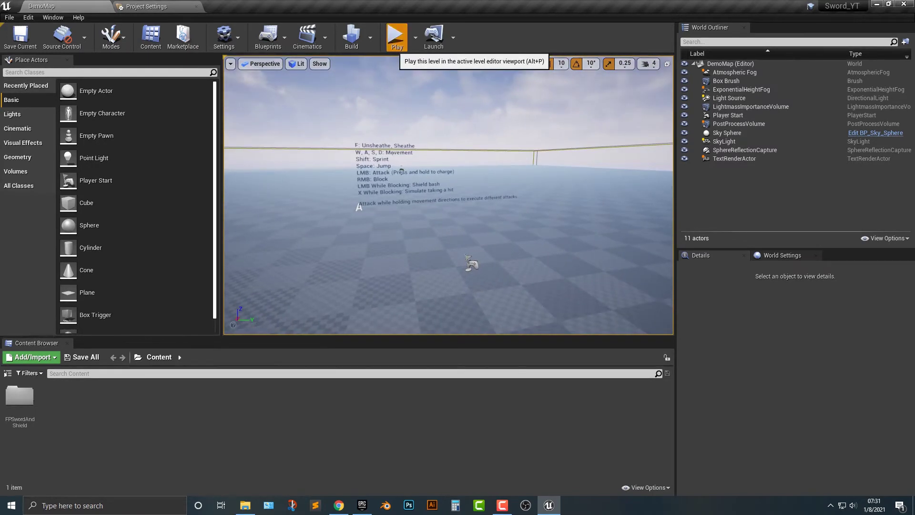
{"action": "left_click", "coordinate": [397, 37]}
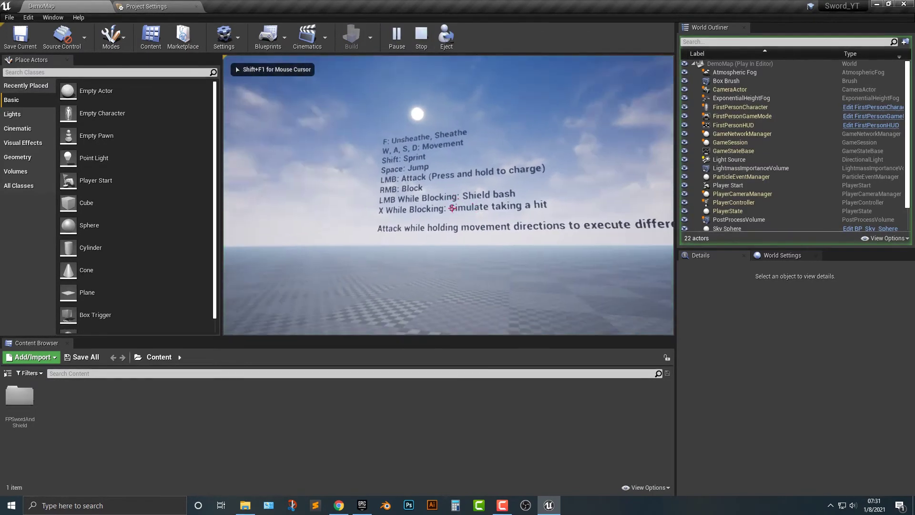
{"action": "key", "text": "f"}
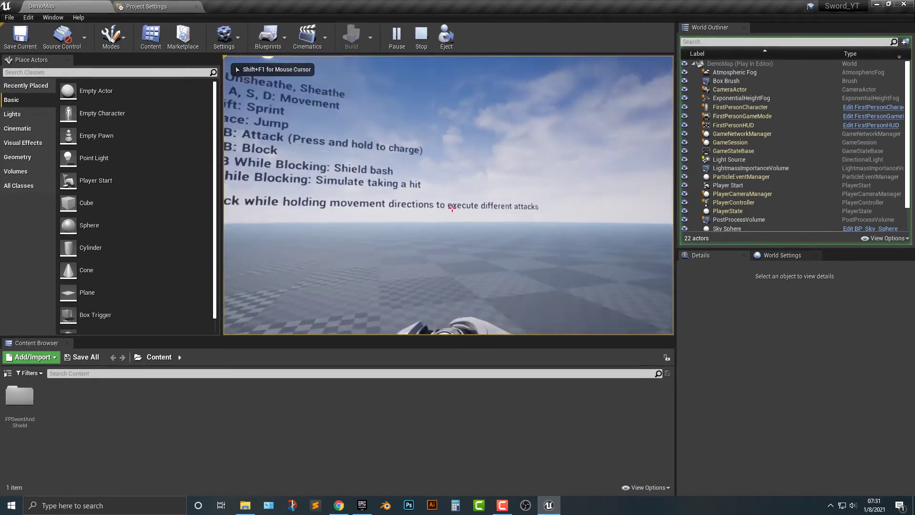
{"action": "right_click", "coordinate": [451, 208]}
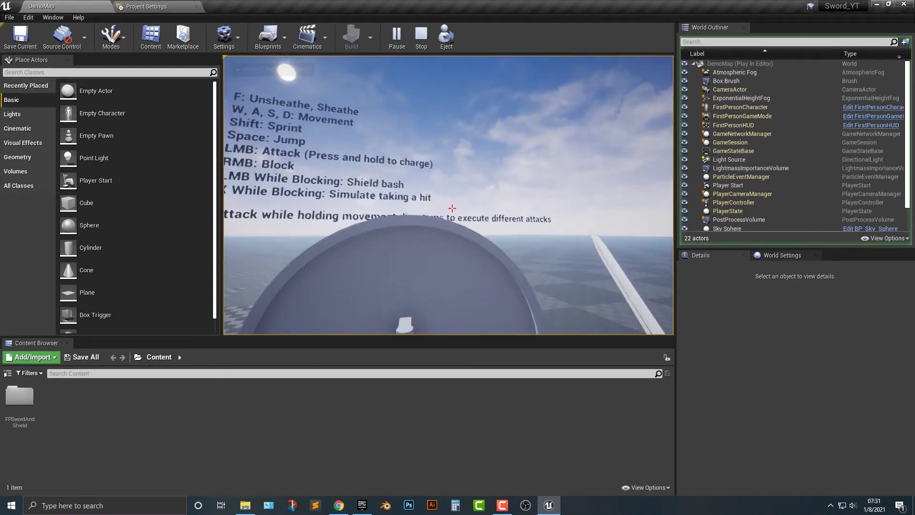
{"action": "left_click", "coordinate": [451, 208]}
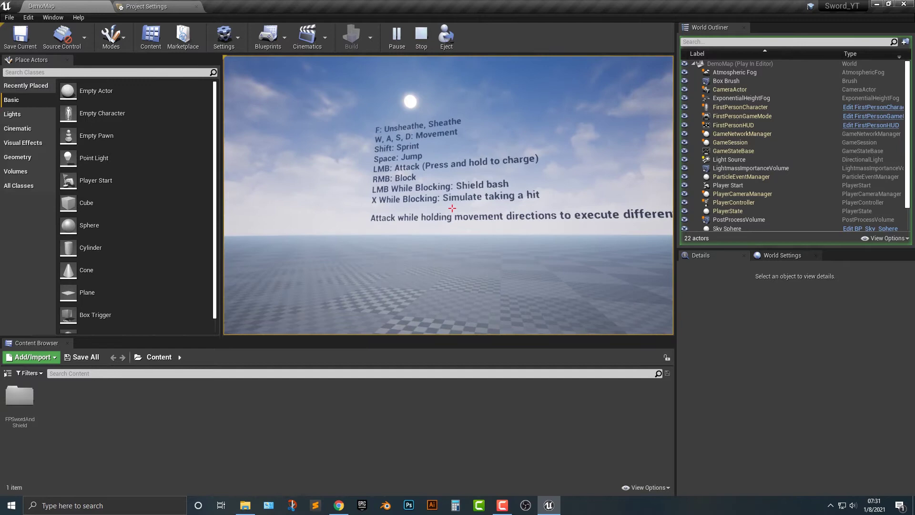
{"action": "key", "text": "Escape"}
Step: Show the content folder tree and create a new level from the Default template
{"action": "right_click_drag", "start_coordinate": [448, 194], "coordinate": [440, 250]}
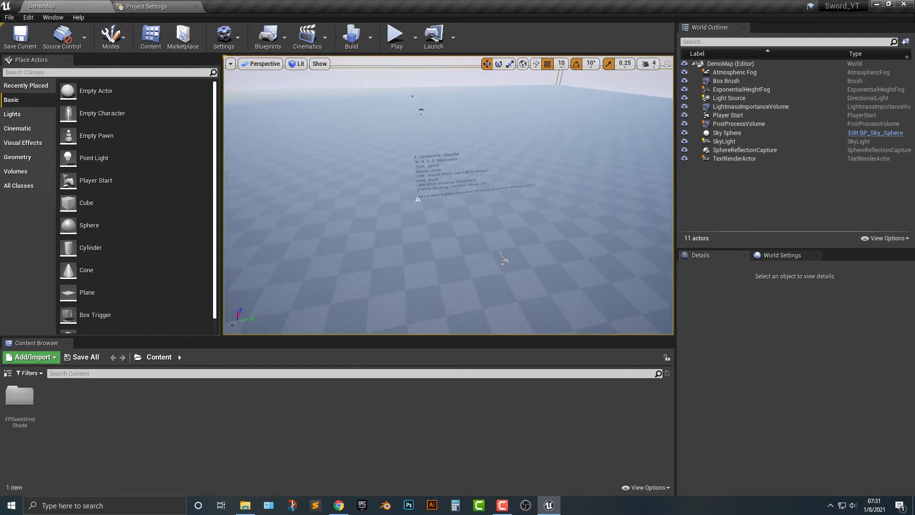
{"action": "left_click", "coordinate": [7, 373]}
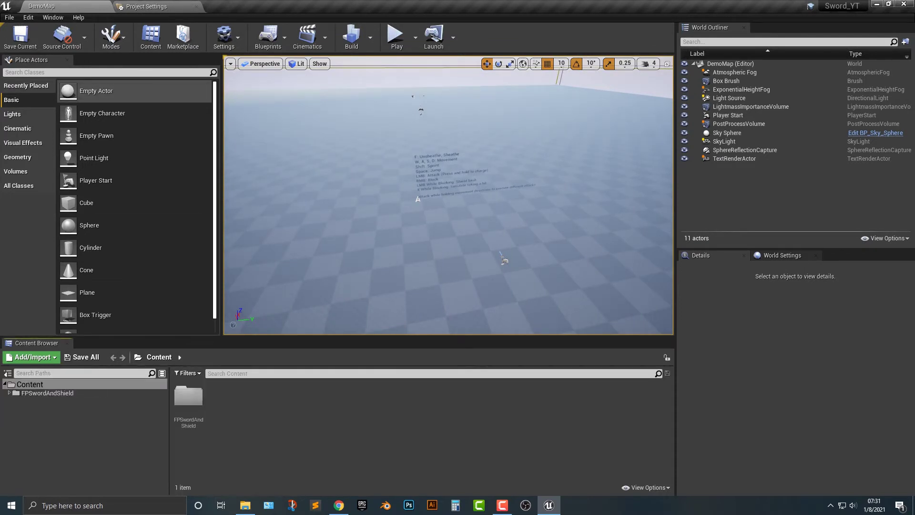
{"action": "left_click", "coordinate": [9, 17]}
{"action": "left_click", "coordinate": [29, 36]}
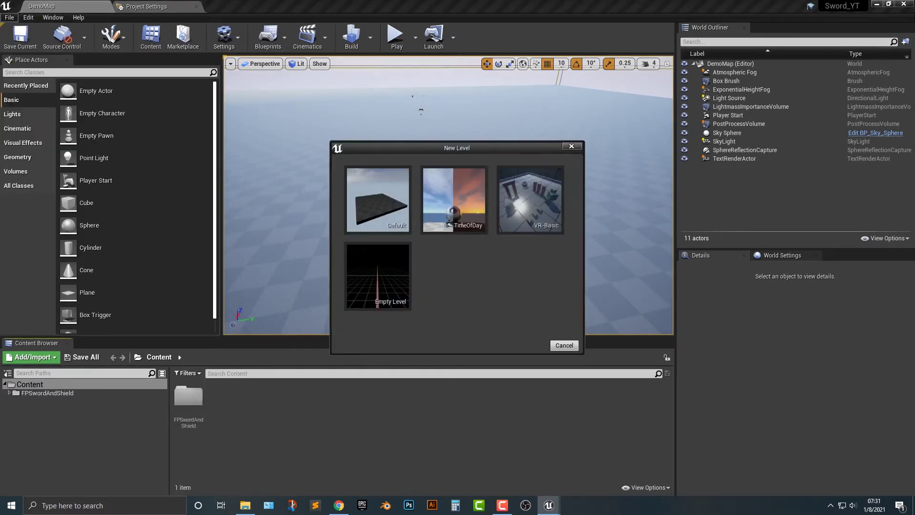
{"action": "left_click", "coordinate": [381, 201]}
{"action": "right_click_drag", "start_coordinate": [448, 196], "coordinate": [581, 231]}
{"action": "right_click_drag", "start_coordinate": [362, 236], "coordinate": [366, 236]}
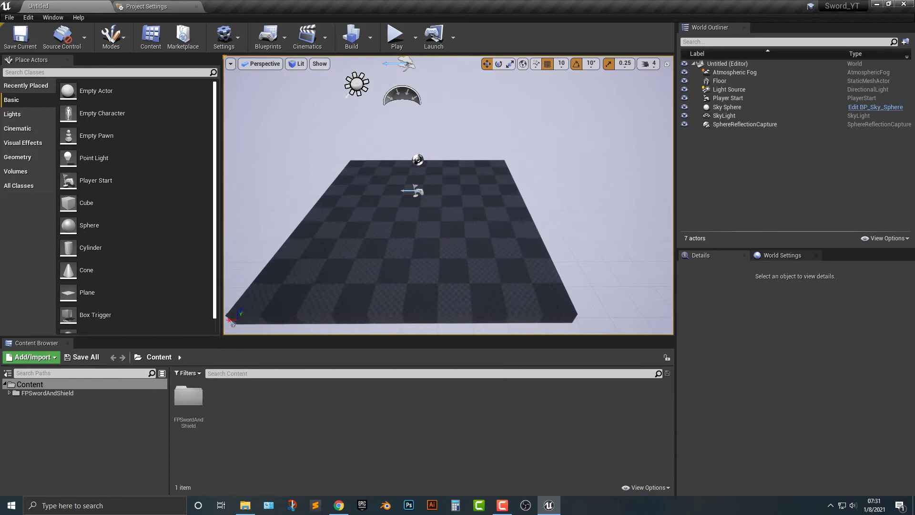
Step: Scale the floor to 4 in X and Y, and move the Player Start along X to about -1070
{"action": "left_click", "coordinate": [410, 238]}
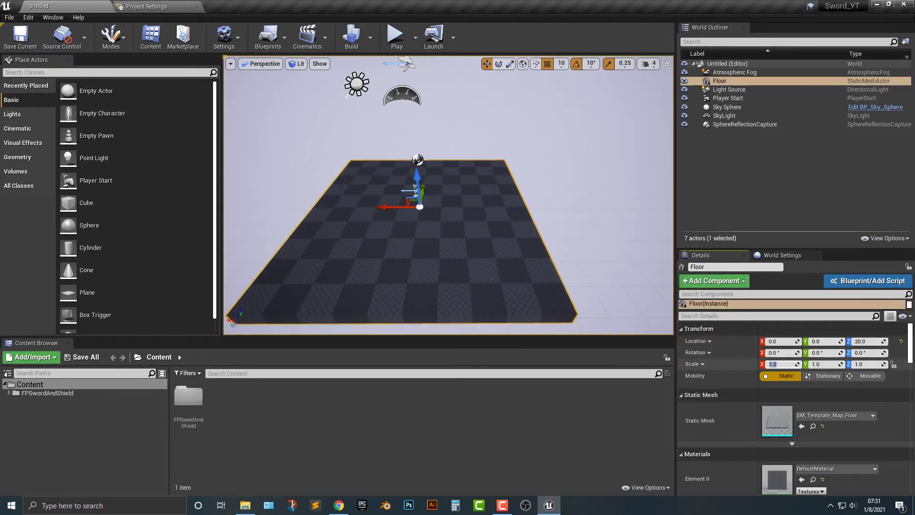
{"action": "key", "text": "Tab"}
{"action": "type", "text": "4"}
{"action": "key", "text": "Return"}
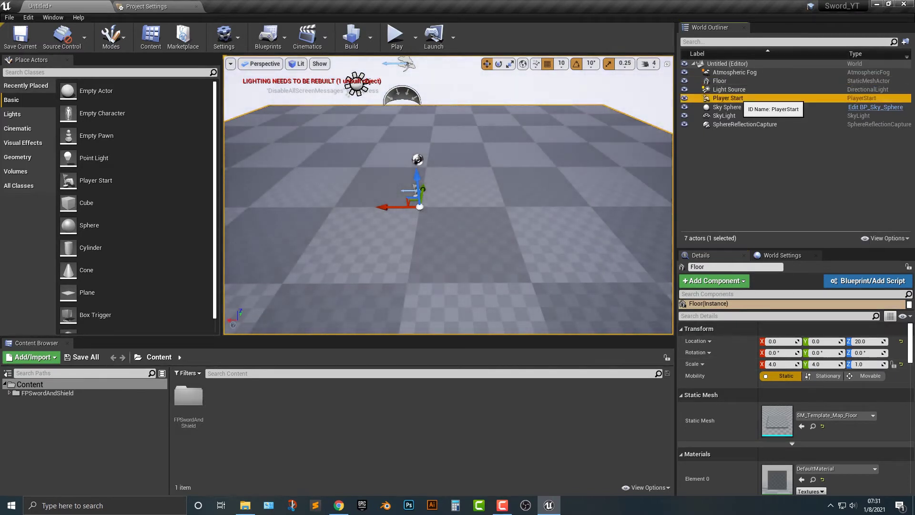
{"action": "left_click", "coordinate": [728, 97]}
{"action": "left_click_drag", "start_coordinate": [391, 191], "coordinate": [620, 189]}
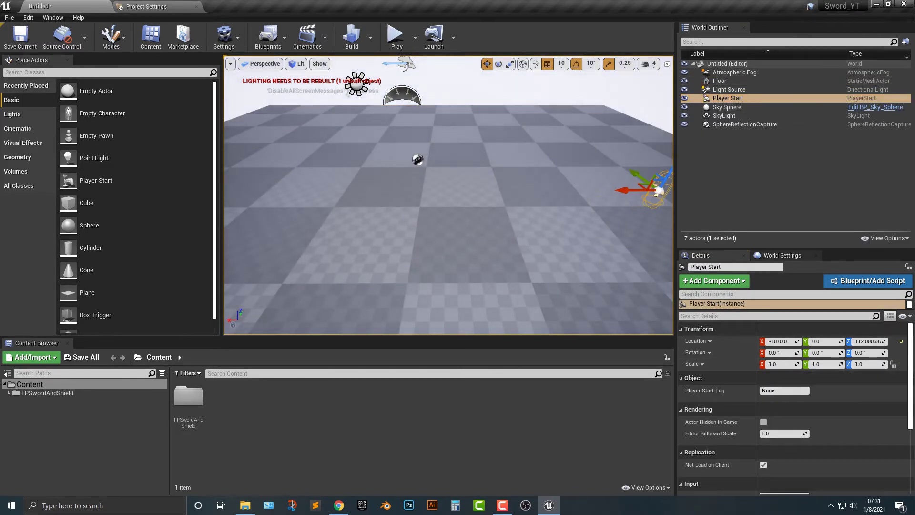
Step: Play-test the new level by moving around the enlarged floor, and stop the session
{"action": "left_click", "coordinate": [396, 36]}
{"action": "left_click", "coordinate": [448, 195]}
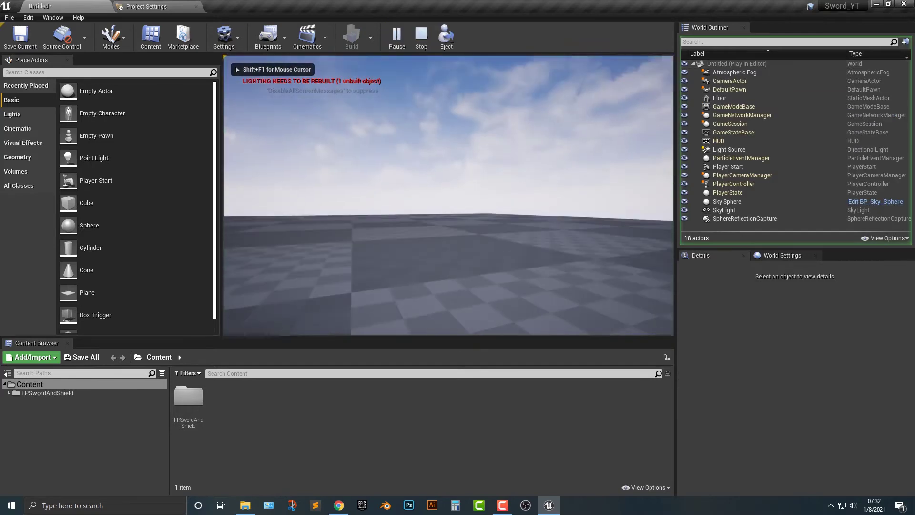
{"action": "key", "text": "s"}
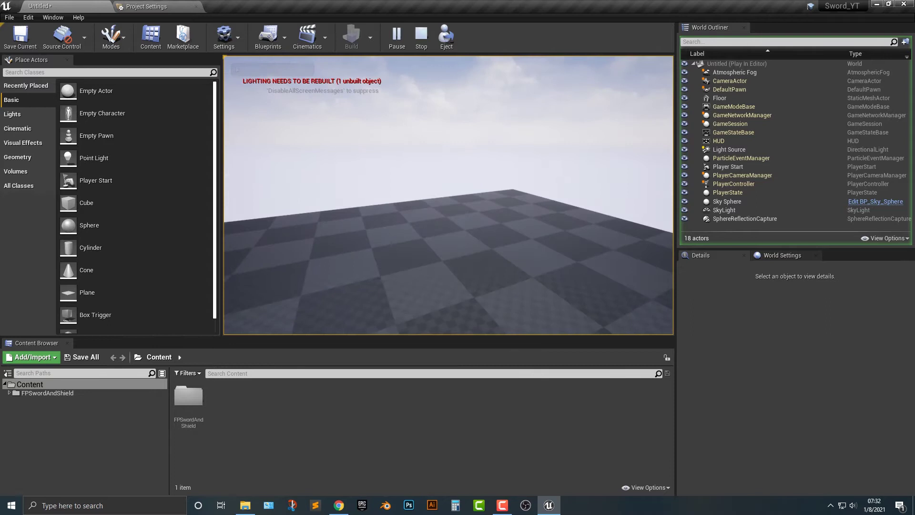
{"action": "key", "text": "Escape"}
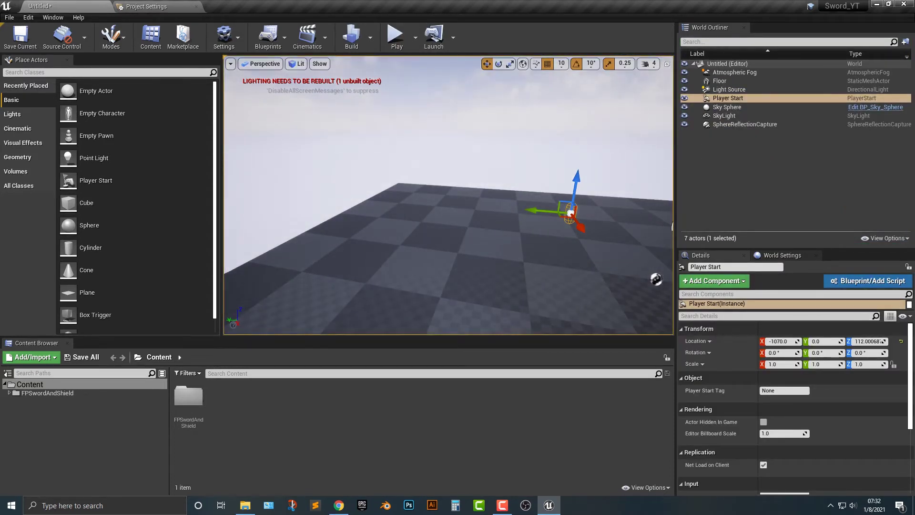
{"action": "right_click_drag", "start_coordinate": [381, 195], "coordinate": [481, 213]}
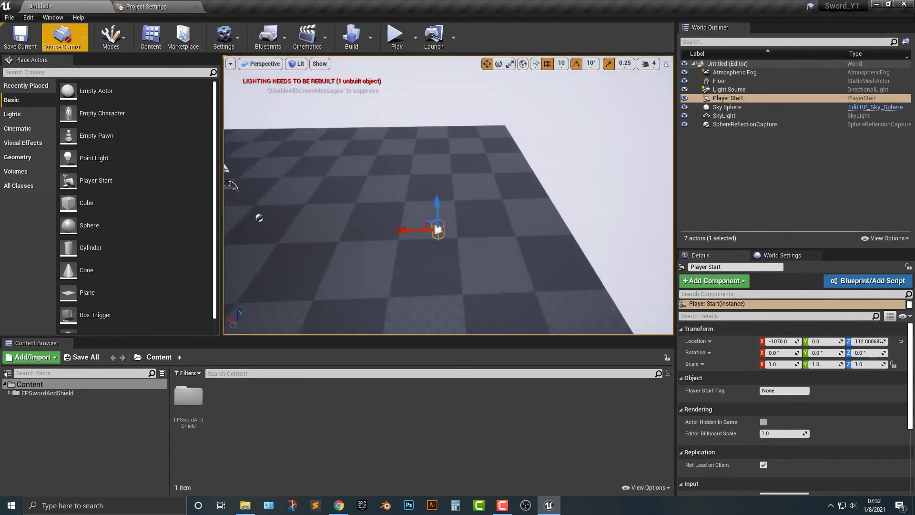
Step: Set the project's Default GameMode to FirstPersonGameMode in the Maps & Modes settings and return to the level
{"action": "left_click", "coordinate": [28, 17]}
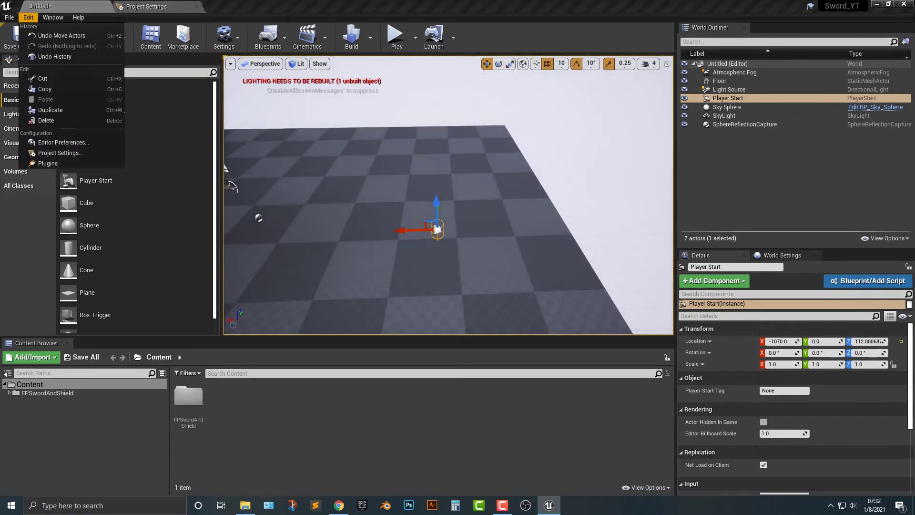
{"action": "left_click", "coordinate": [60, 153]}
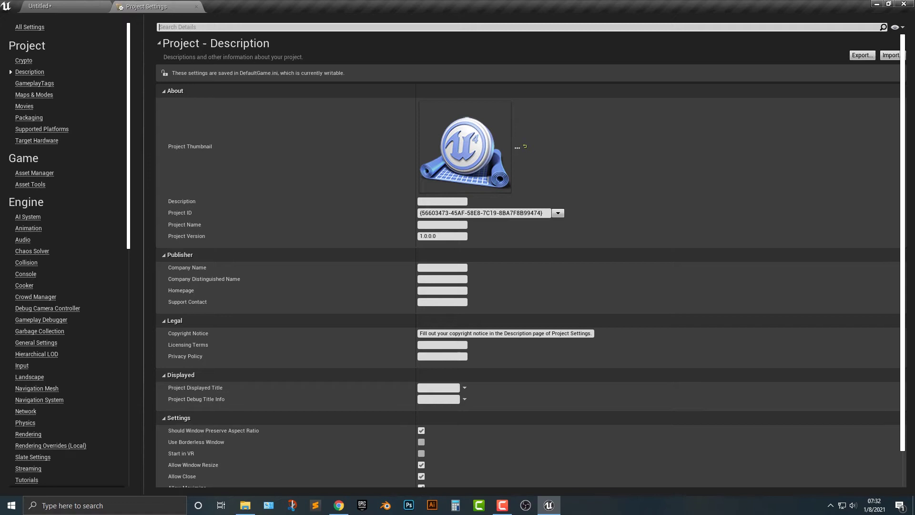
{"action": "left_click", "coordinate": [34, 94]}
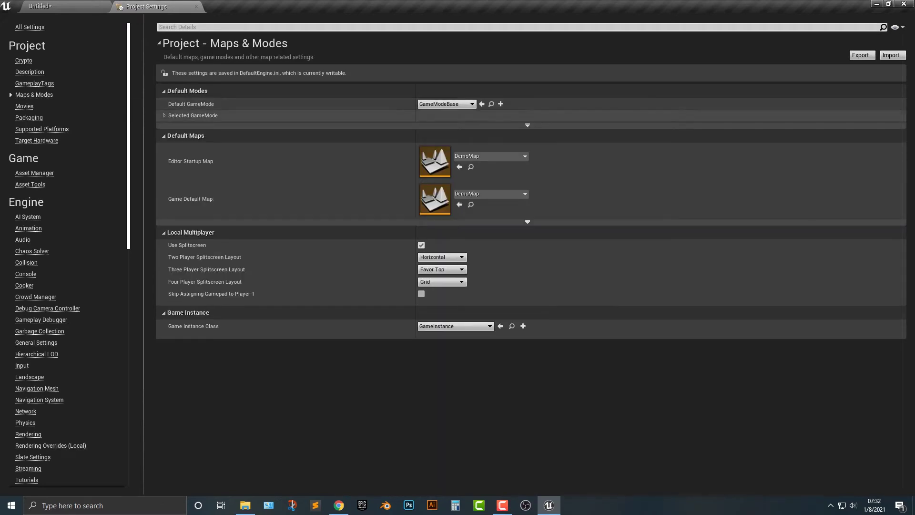
{"action": "left_click", "coordinate": [455, 104]}
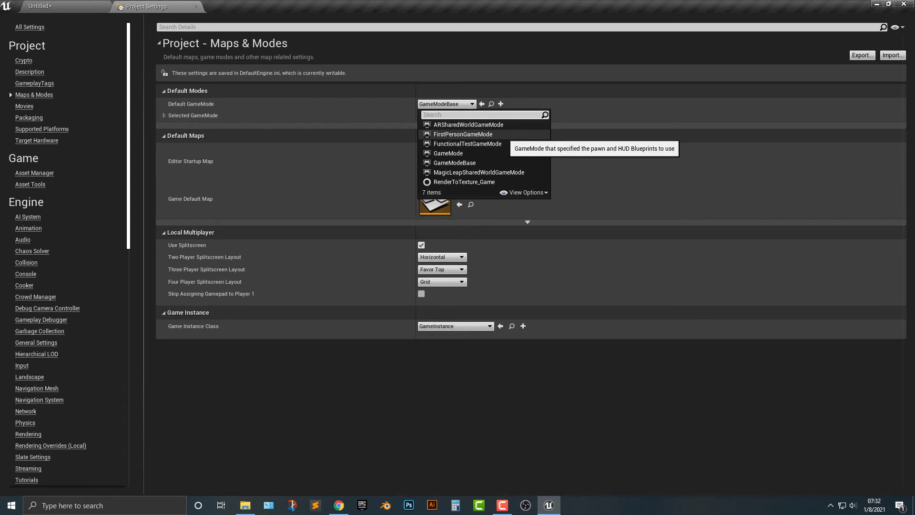
{"action": "left_click", "coordinate": [463, 134]}
{"action": "left_click", "coordinate": [40, 5]}
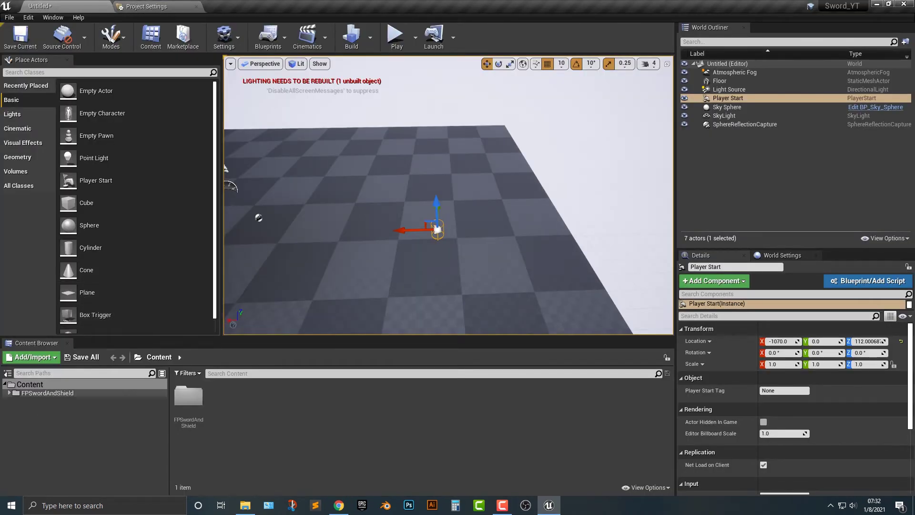
Step: Open the FirstPersonGameMode blueprint from the FPSwordAndShield Blueprints folder in the full Blueprint Editor
{"action": "left_click", "coordinate": [9, 392]}
{"action": "left_click", "coordinate": [39, 408]}
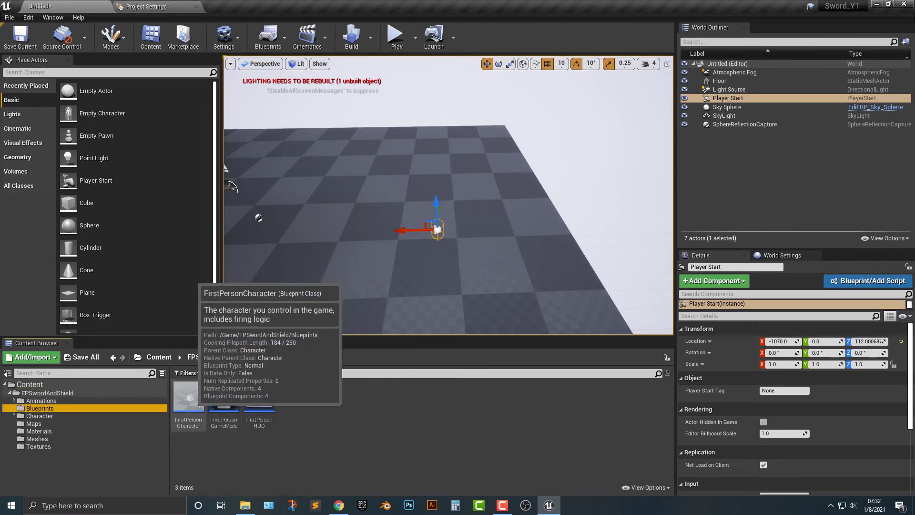
{"action": "left_click", "coordinate": [223, 398]}
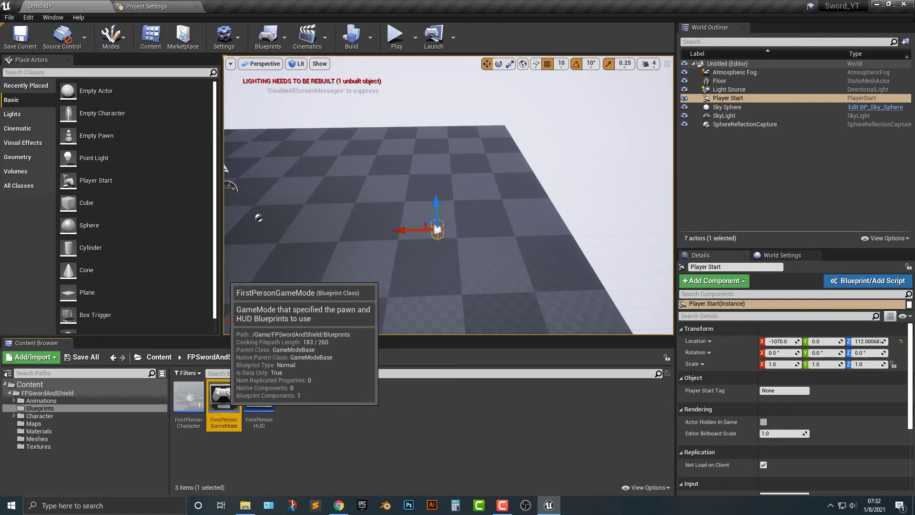
{"action": "double_click", "coordinate": [223, 398]}
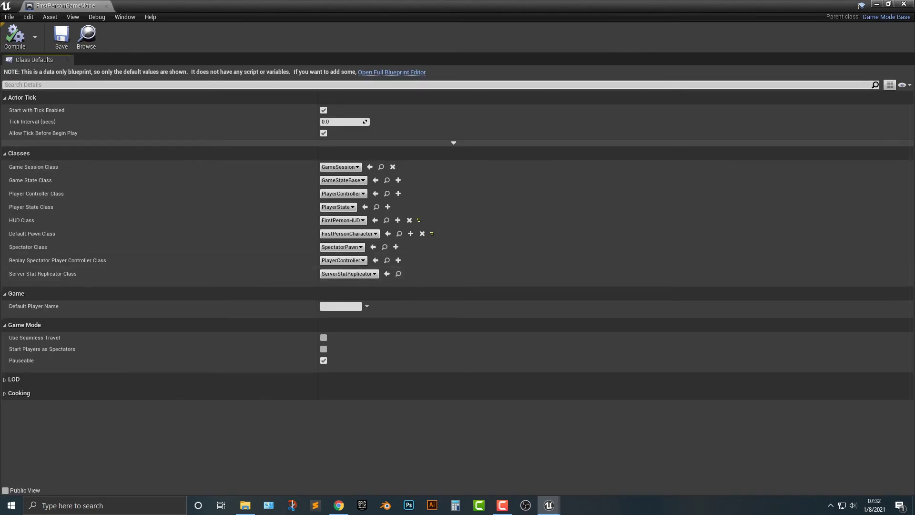
{"action": "left_click", "coordinate": [389, 73]}
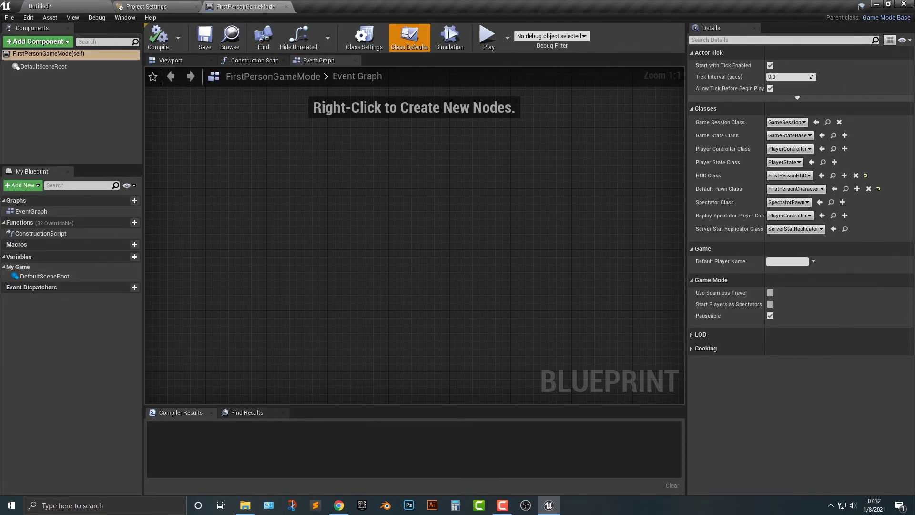
Step: Show the FirstPersonGameMode blueprint's viewport, close the blueprint and the Project Settings, and return to the level
{"action": "left_click", "coordinate": [188, 61]}
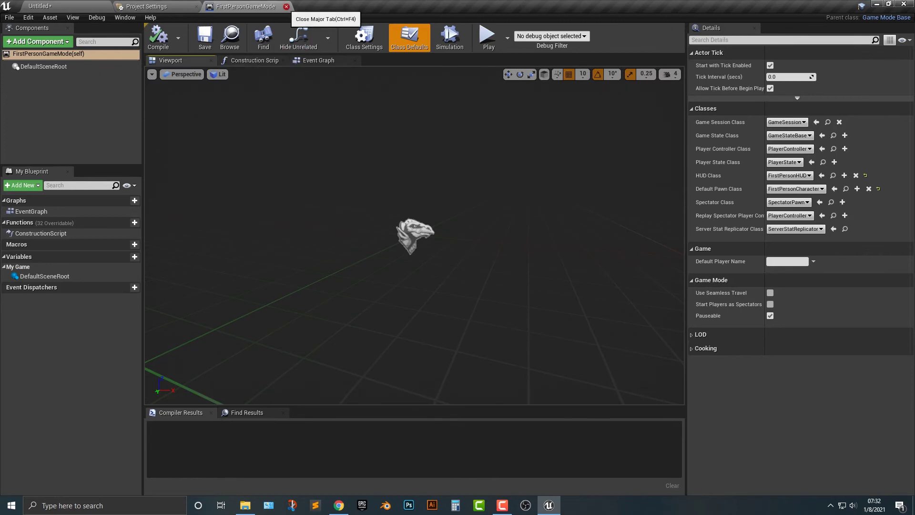
{"action": "left_click", "coordinate": [286, 6]}
{"action": "left_click", "coordinate": [196, 6]}
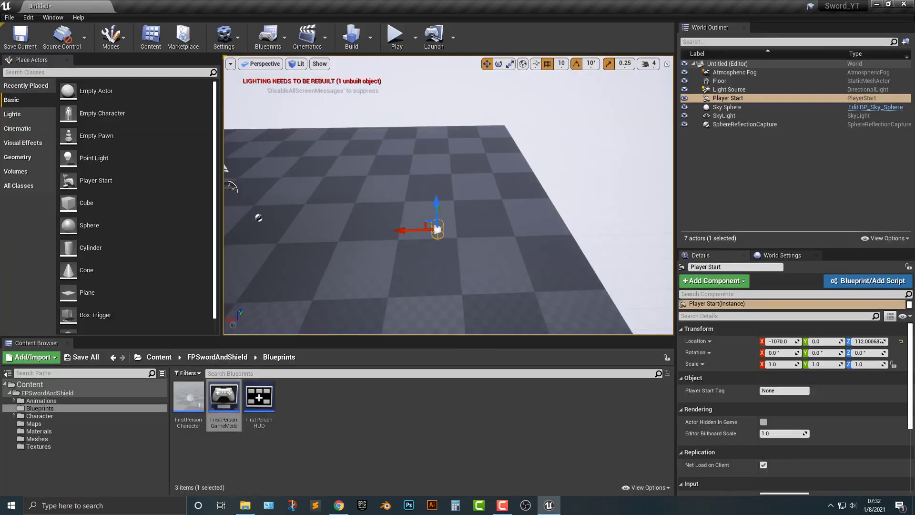
Step: Play-test the level as the sword-and-shield first-person character, try several sword attacks, and stop the session
{"action": "left_click", "coordinate": [397, 38]}
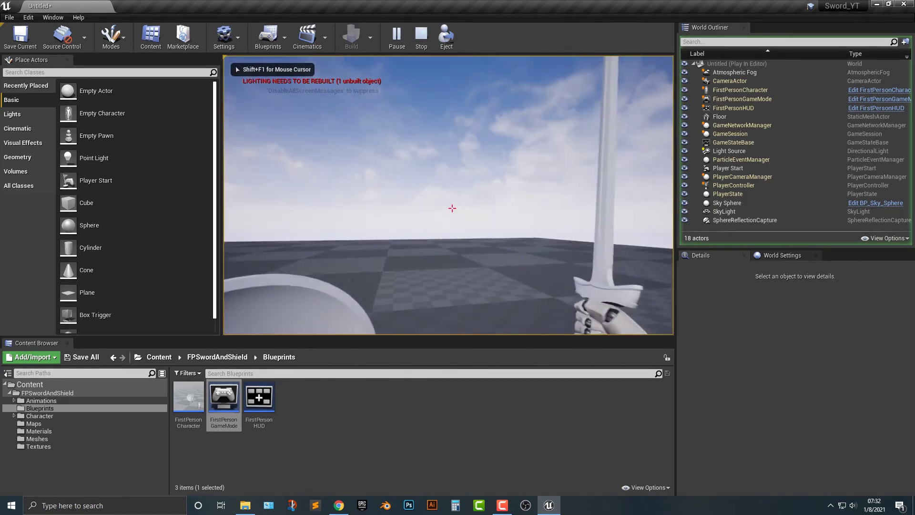
{"action": "left_click", "coordinate": [452, 208]}
{"action": "left_click", "coordinate": [451, 208]}
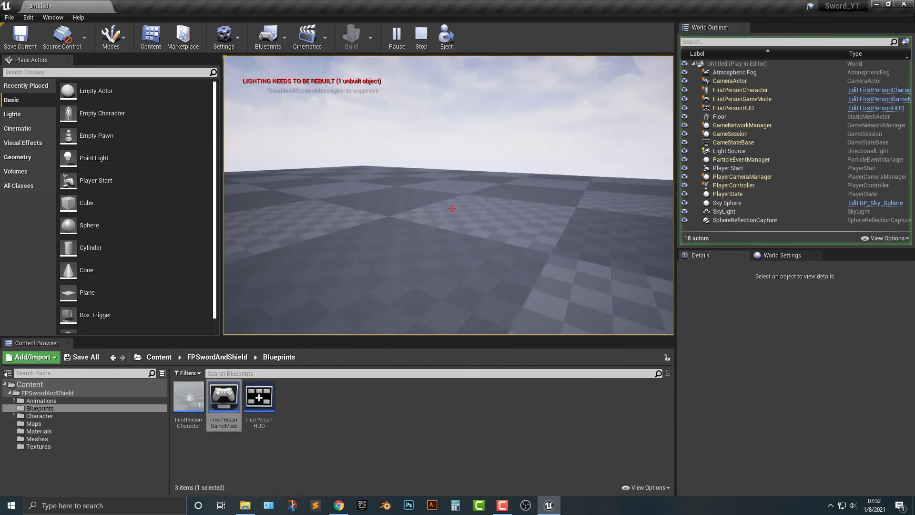
{"action": "left_click", "coordinate": [452, 208]}
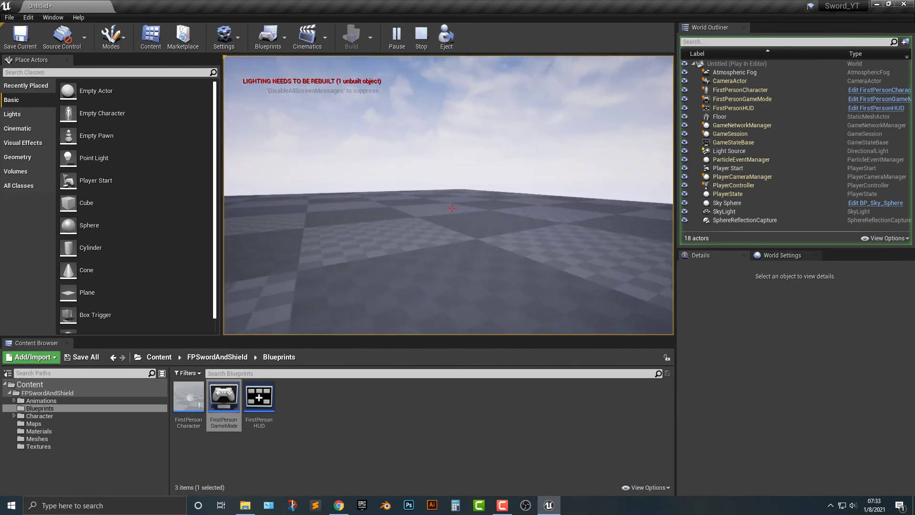
{"action": "key", "text": "Escape"}
{"action": "right_click_drag", "start_coordinate": [451, 208], "coordinate": [602, 266]}
{"action": "key", "text": "s"}
{"action": "key", "text": "a"}
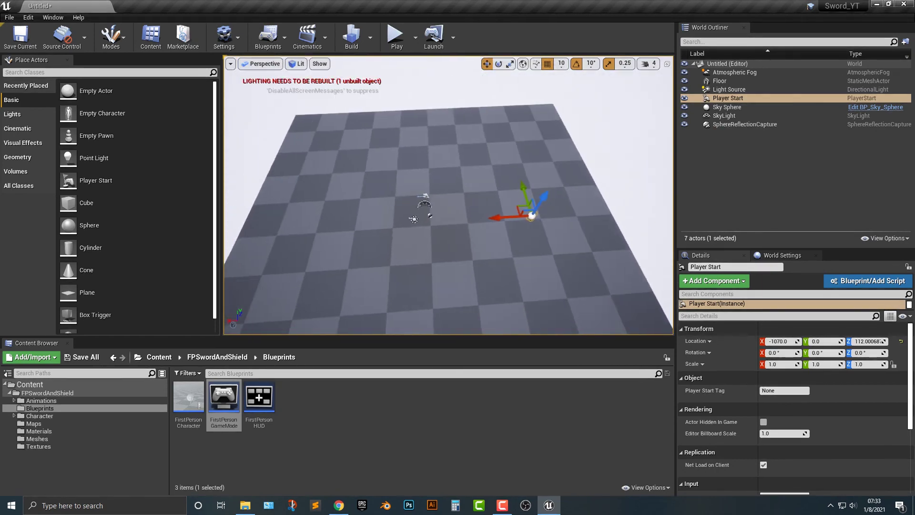
{"action": "right_click_drag", "start_coordinate": [451, 208], "coordinate": [459, 226]}
{"action": "key", "text": "a"}
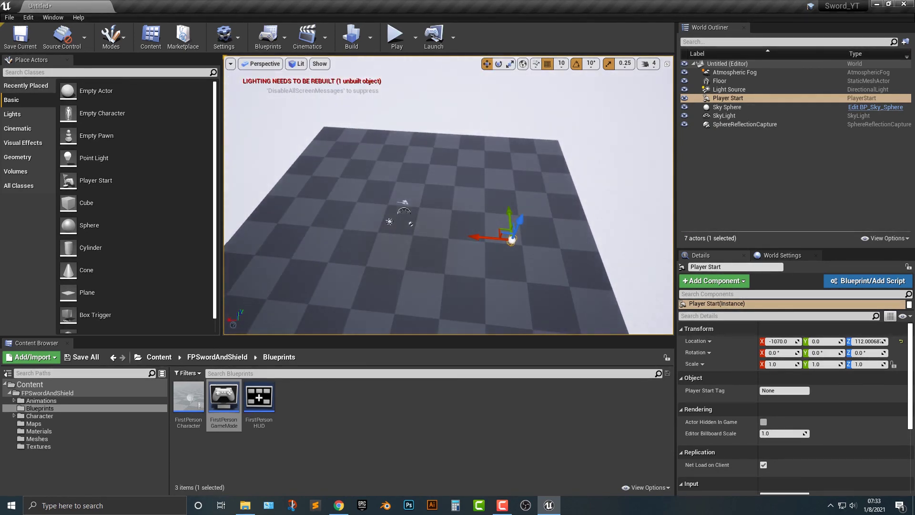